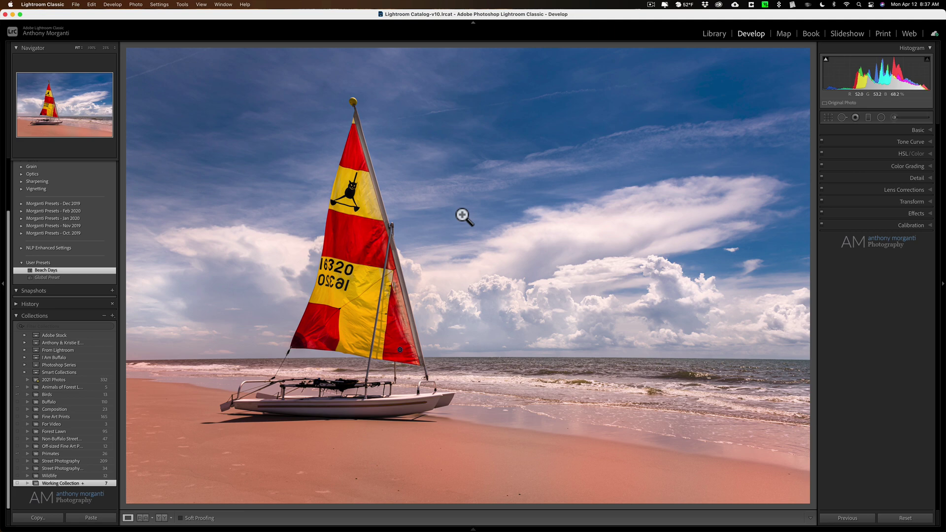
# Send the black-and-white meadow landscape from Lightroom Classic to Photoshop 2021 for editing
pyautogui.press('Left')
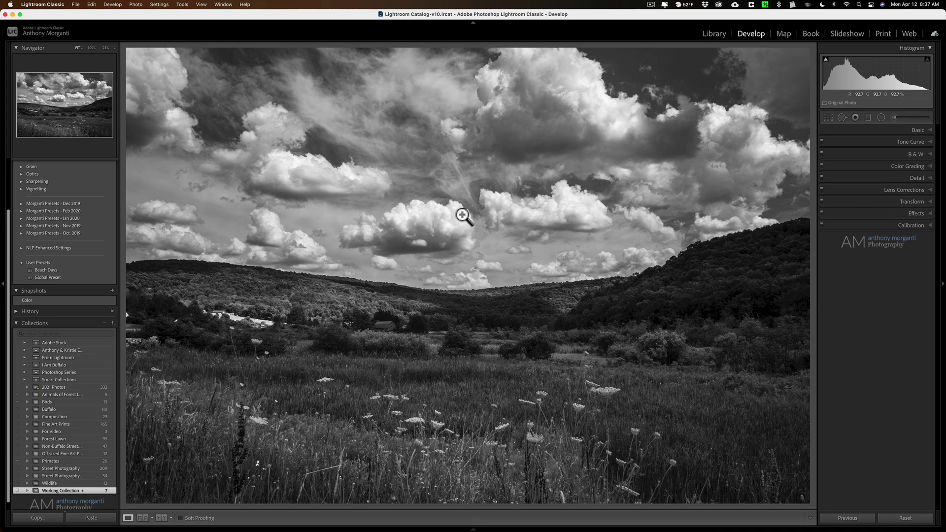
pyautogui.rightClick(471, 191)
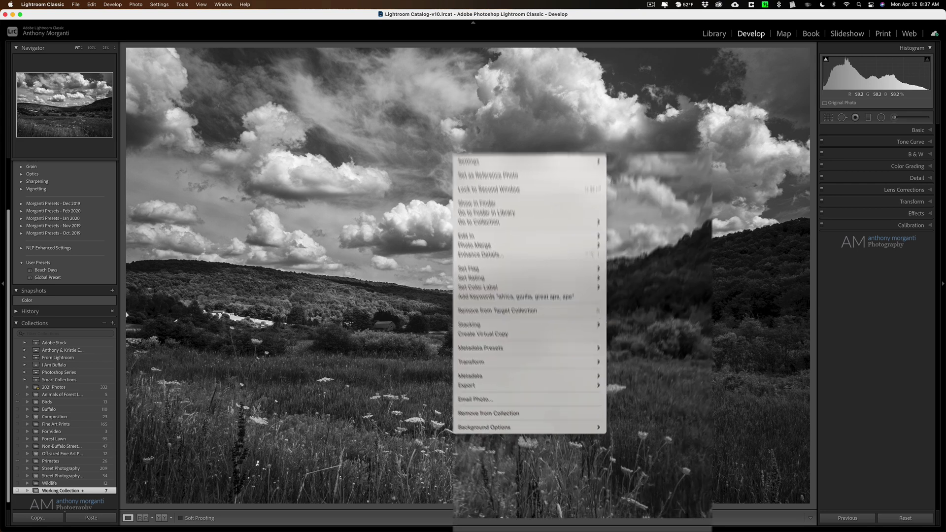
pyautogui.moveTo(506, 260)
pyautogui.moveTo(591, 139)
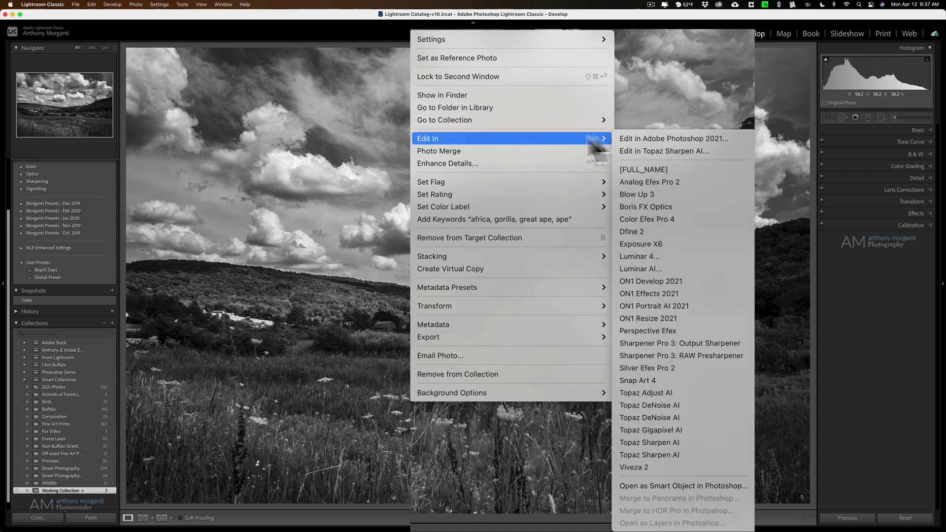
pyautogui.click(659, 141)
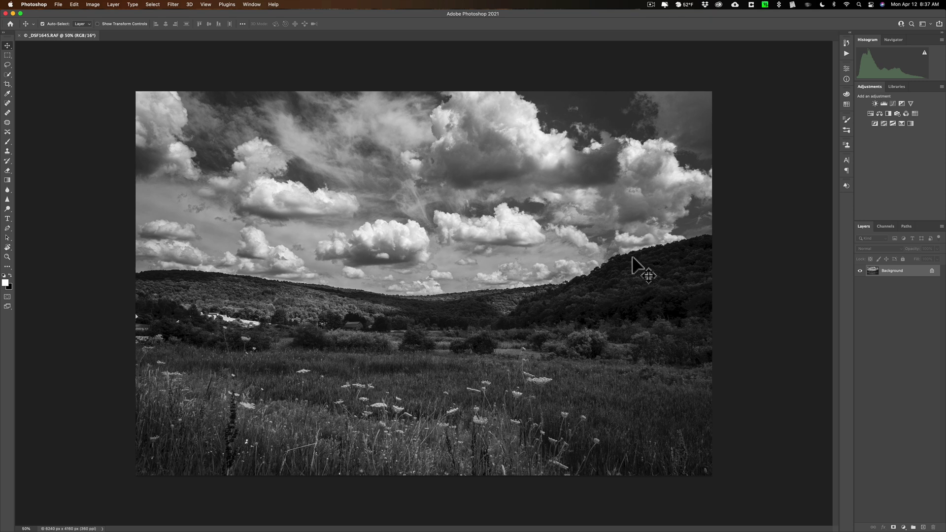
# Run the Camera Raw Filter on the landscape and show its Presets panel with Beach Days
pyautogui.click(172, 5)
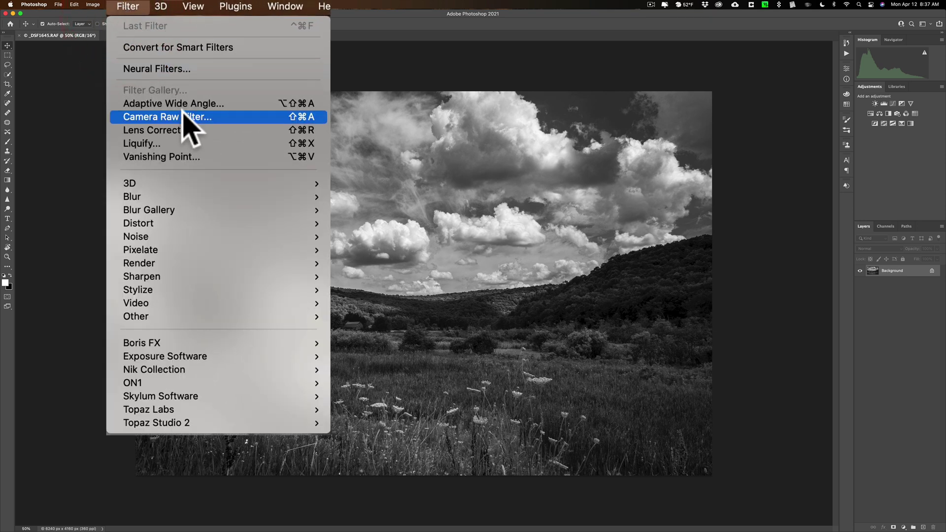
pyautogui.click(195, 75)
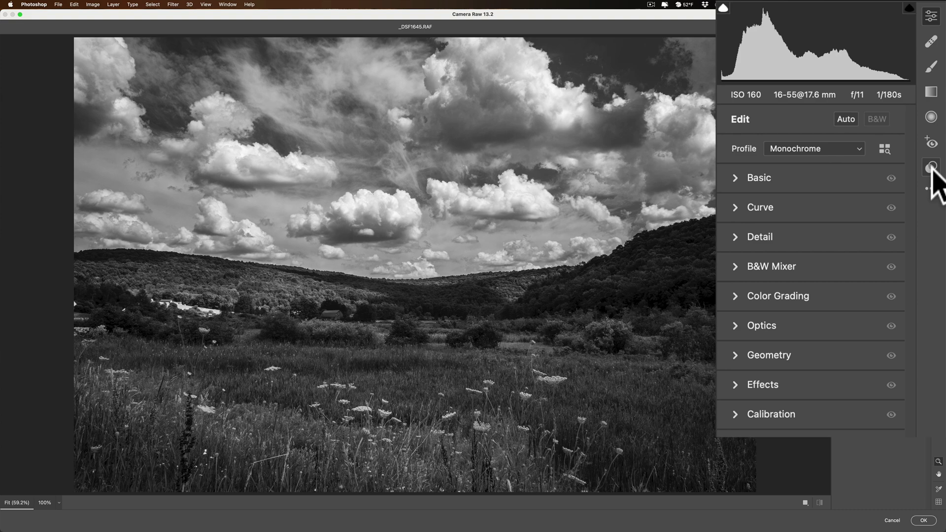
pyautogui.click(932, 167)
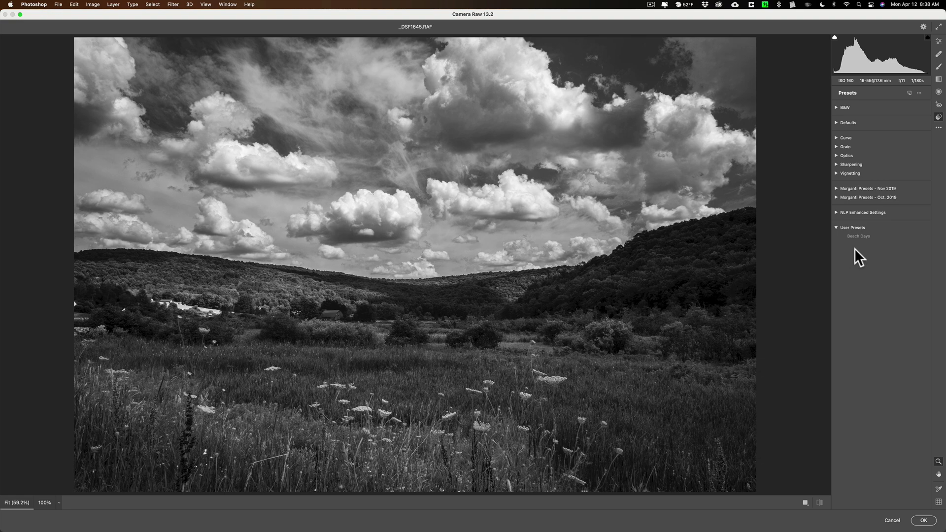
pyautogui.rightClick(860, 236)
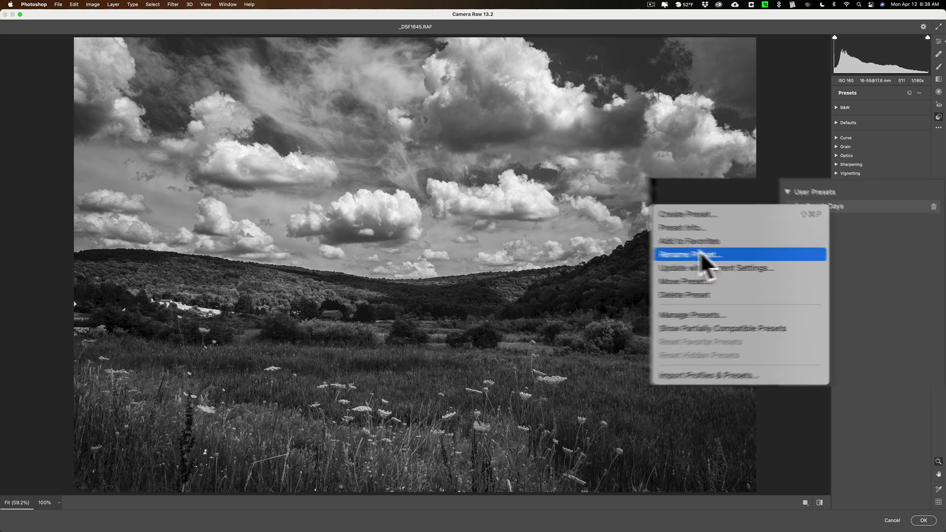
pyautogui.click(782, 264)
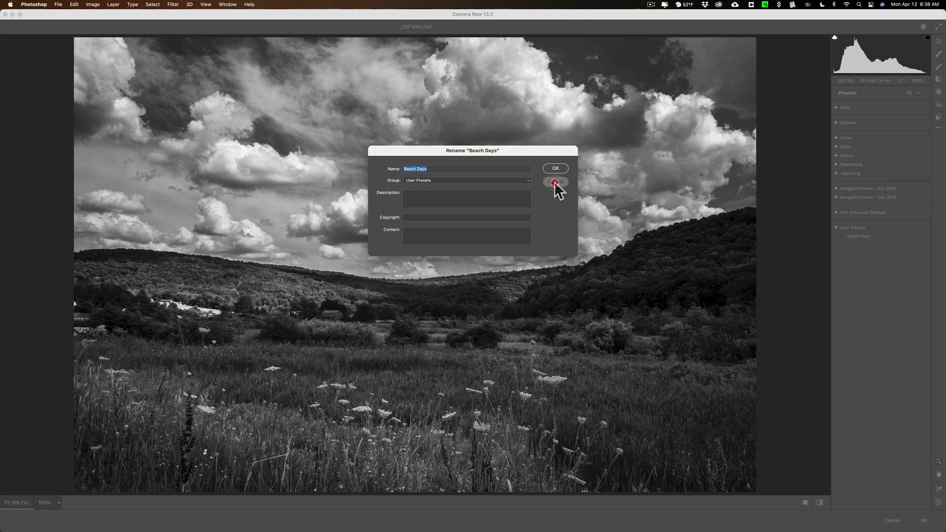
pyautogui.click(556, 182)
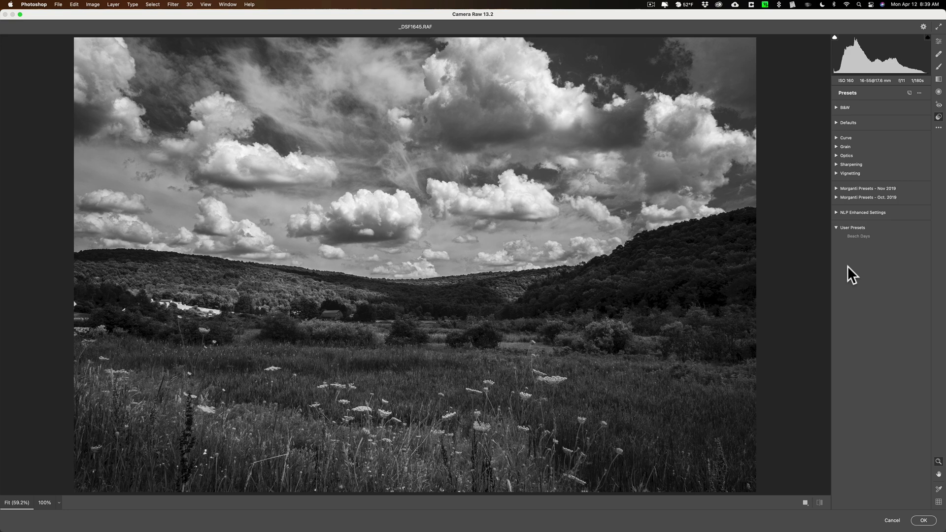
pyautogui.press('alt')
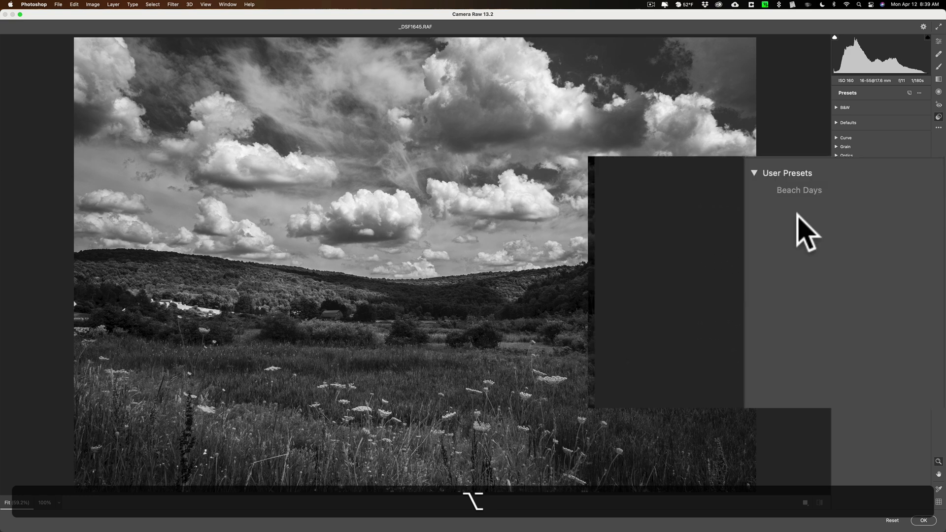
# Bring up the extended Rename Preset dialog for Beach Days
pyautogui.rightClick(795, 191)
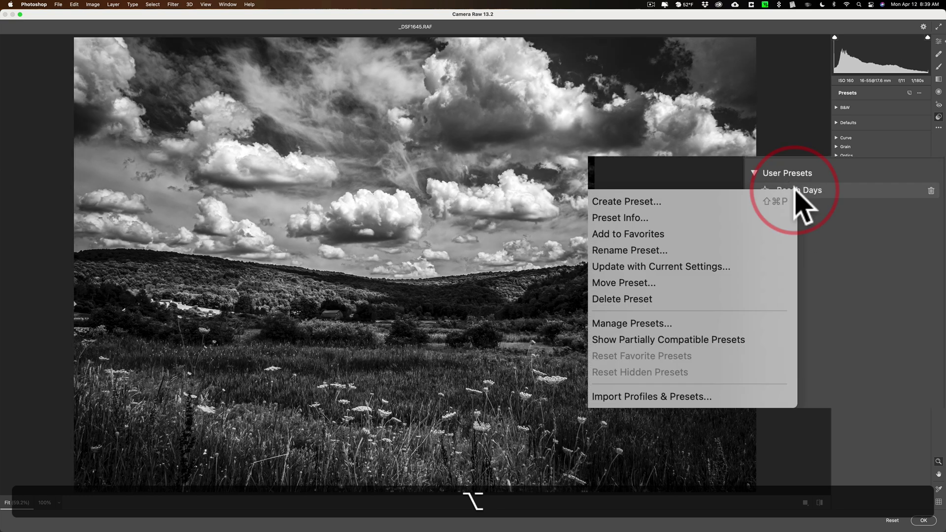
pyautogui.click(678, 251)
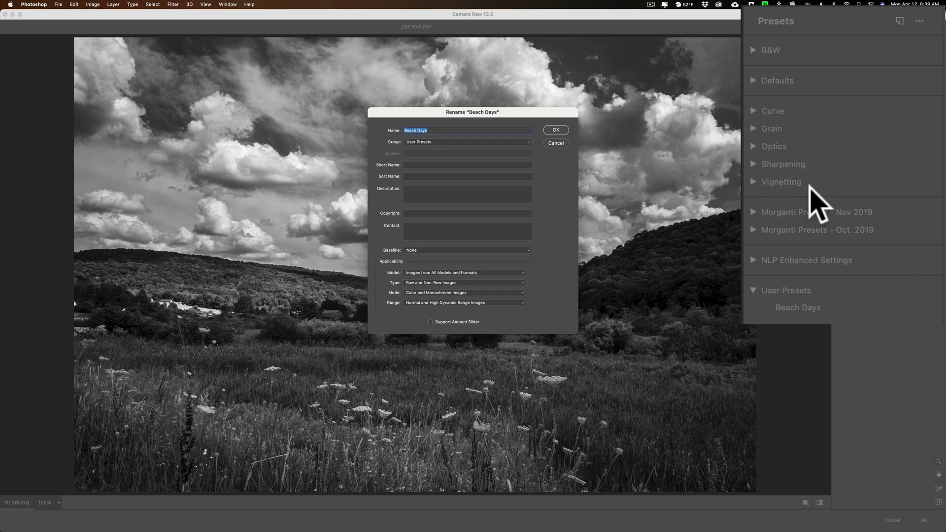
# Move Beach Days into a new preset group named Color Presets
pyautogui.click(520, 142)
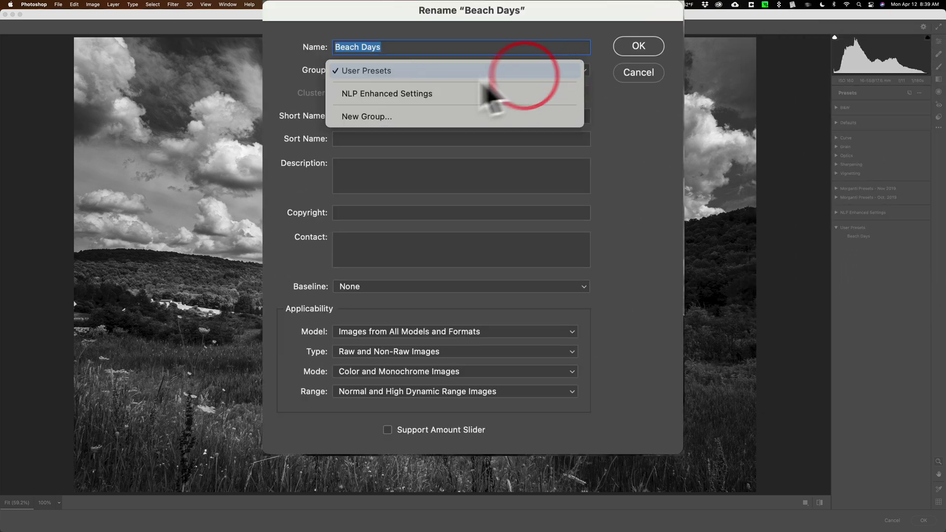
pyautogui.click(387, 117)
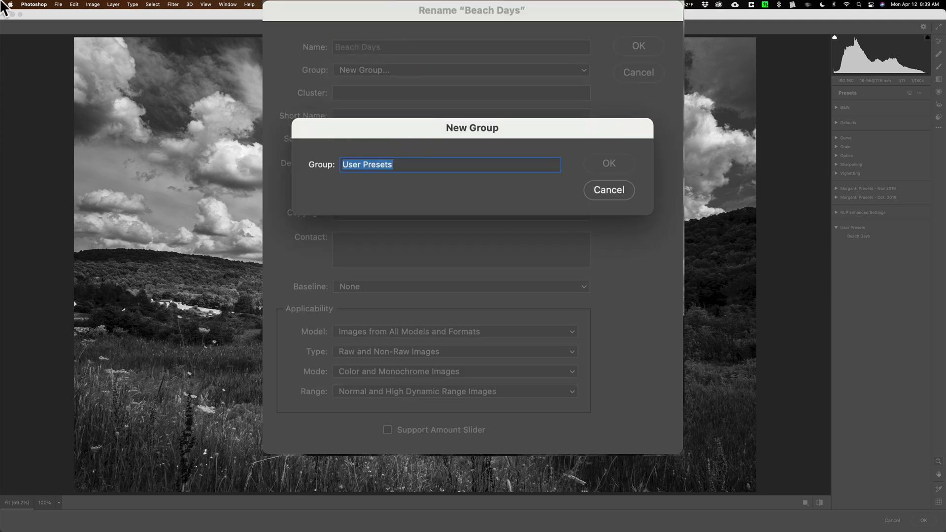
pyautogui.write('c')
pyautogui.press('BackSpace')
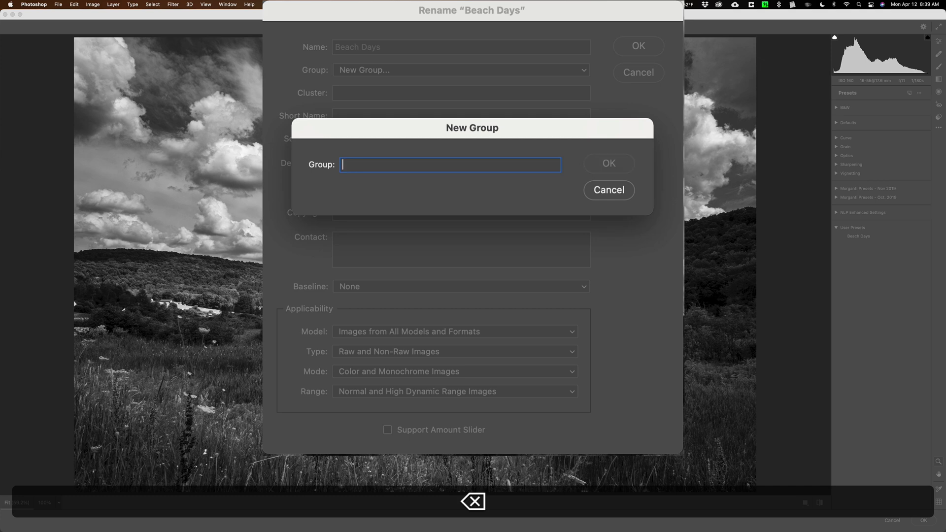
pyautogui.write('Coldr Pr')
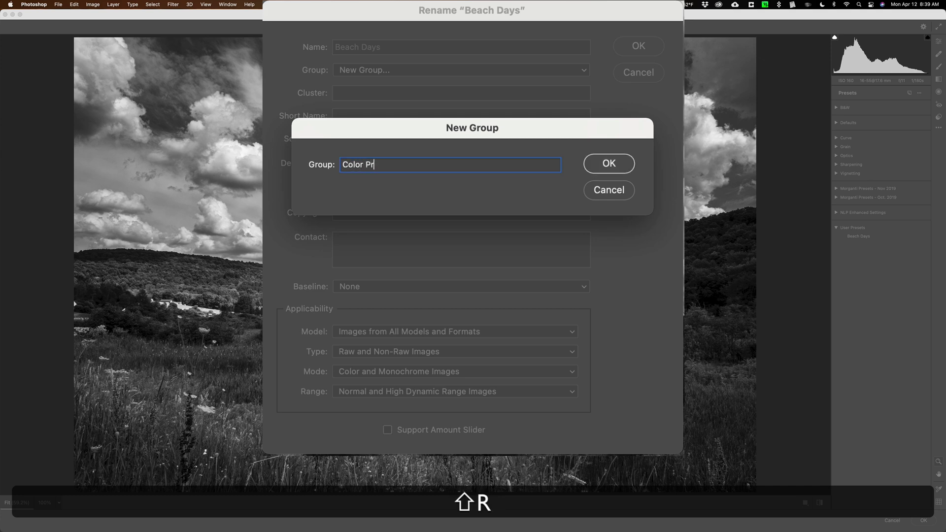
pyautogui.write('esets')
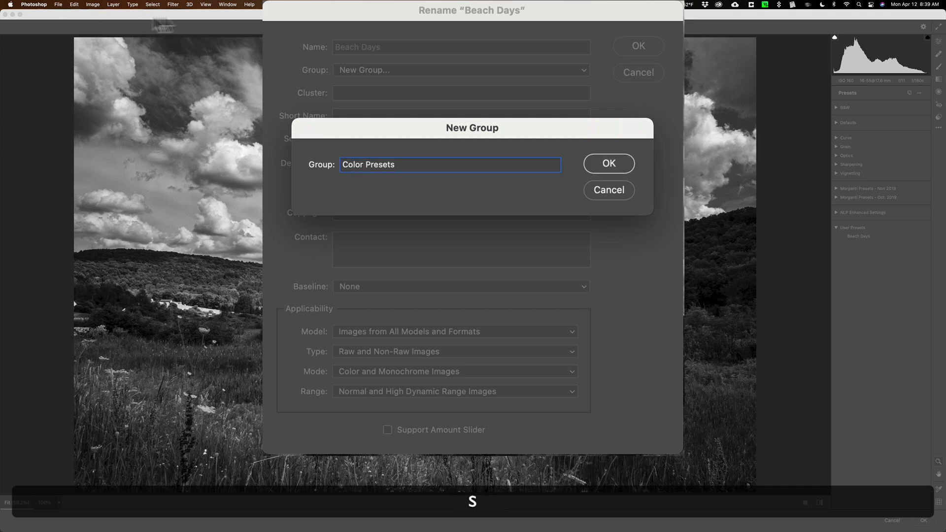
pyautogui.click(610, 165)
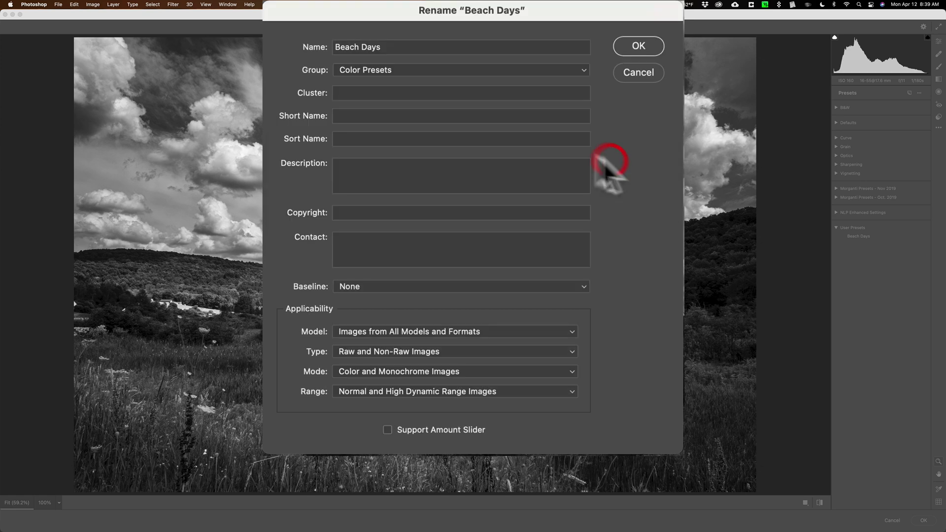
# Enter YouTube Presets as the preset's cluster
pyautogui.click(358, 92)
pyautogui.press('shift')
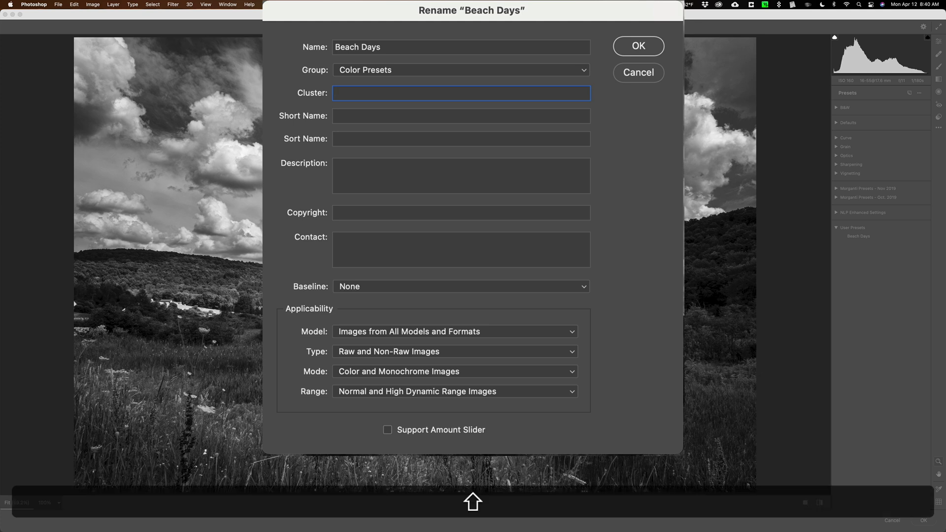
pyautogui.write('YouTube Presets')
pyautogui.click(361, 114)
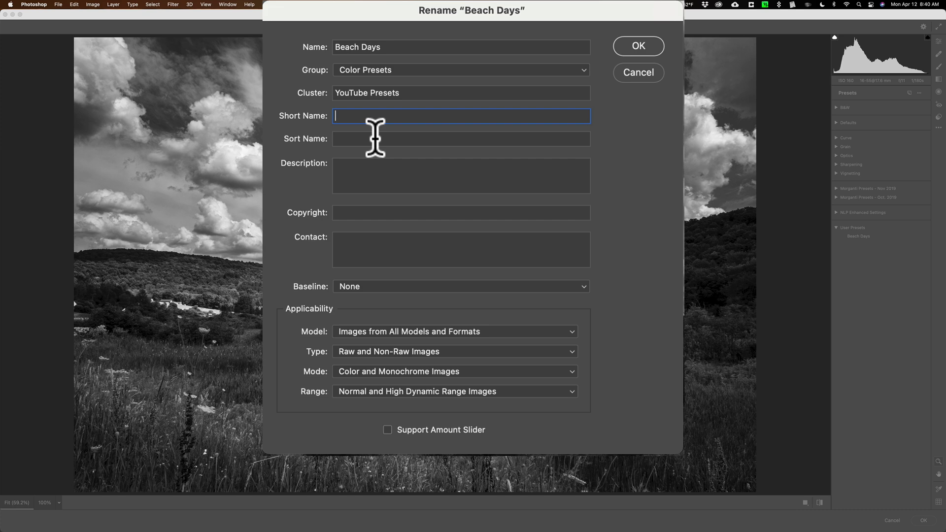
pyautogui.click(376, 138)
# Enter the photographer's full name in the preset's Copyright field
pyautogui.click(371, 138)
pyautogui.click(389, 166)
pyautogui.click(369, 213)
pyautogui.write('Anthon')
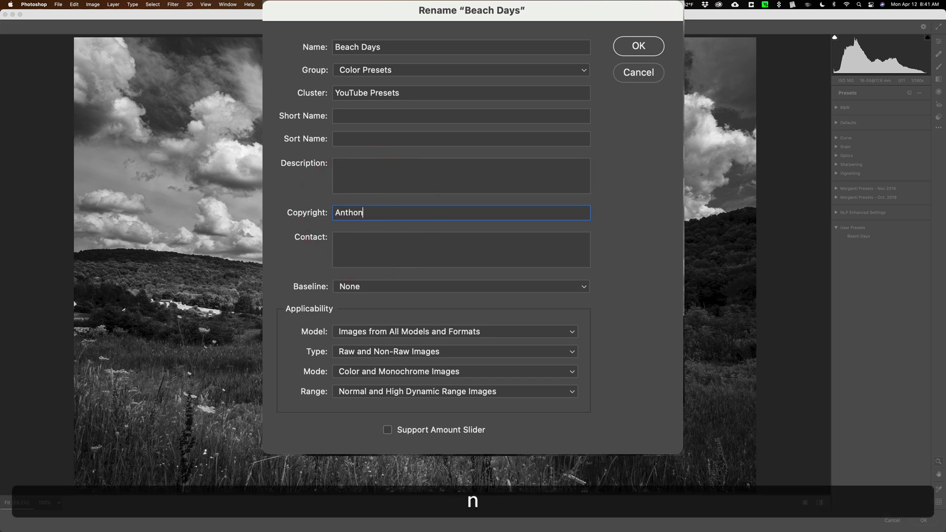
pyautogui.write('y Morganti')
# Paste the contact name and mailing address into the Contact field
pyautogui.click(397, 245)
pyautogui.write('Anthony Morganti P.O. Box 805 Buffalo, New York 14220')
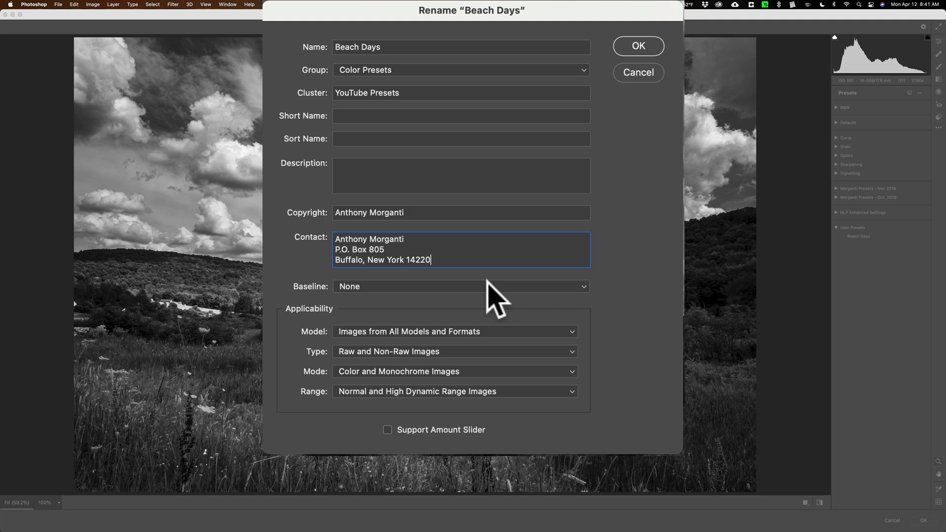
pyautogui.click(487, 284)
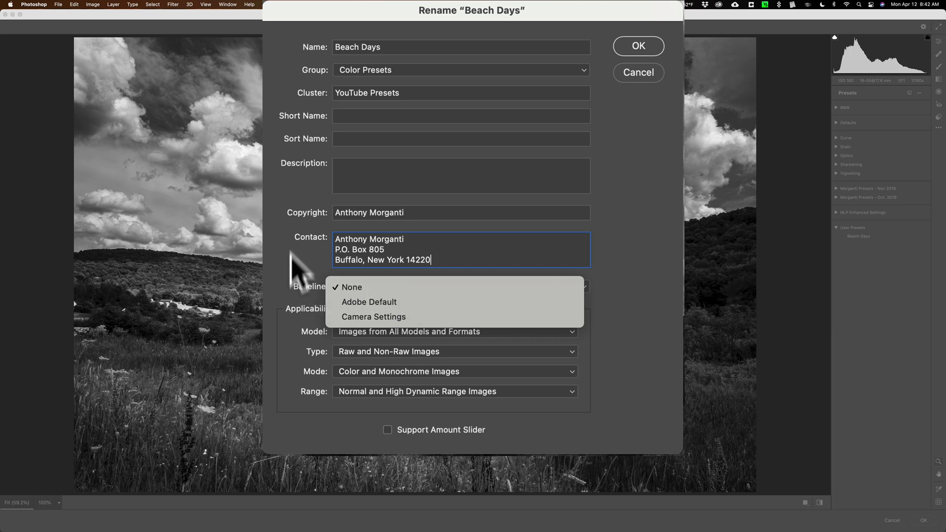
# Keep the baseline at None and the preset applicable to all camera models
pyautogui.click(303, 267)
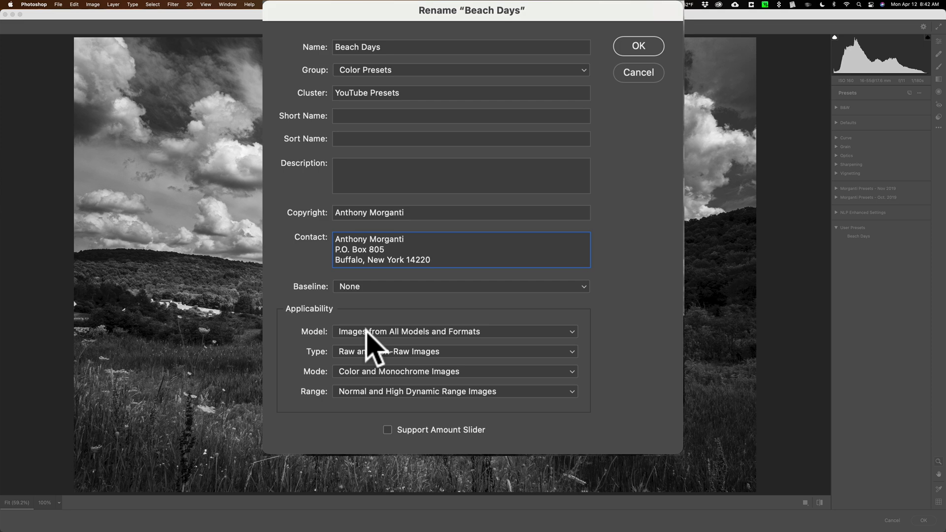
pyautogui.click(538, 331)
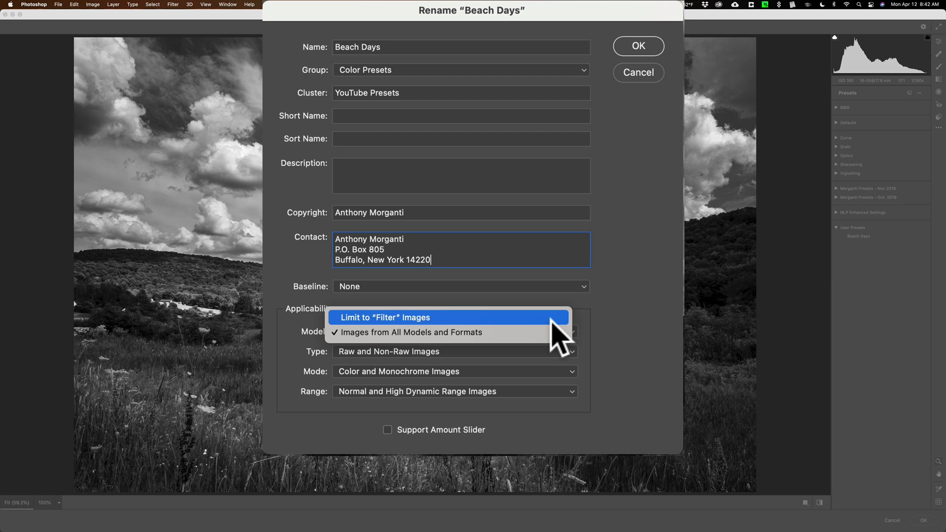
pyautogui.click(592, 320)
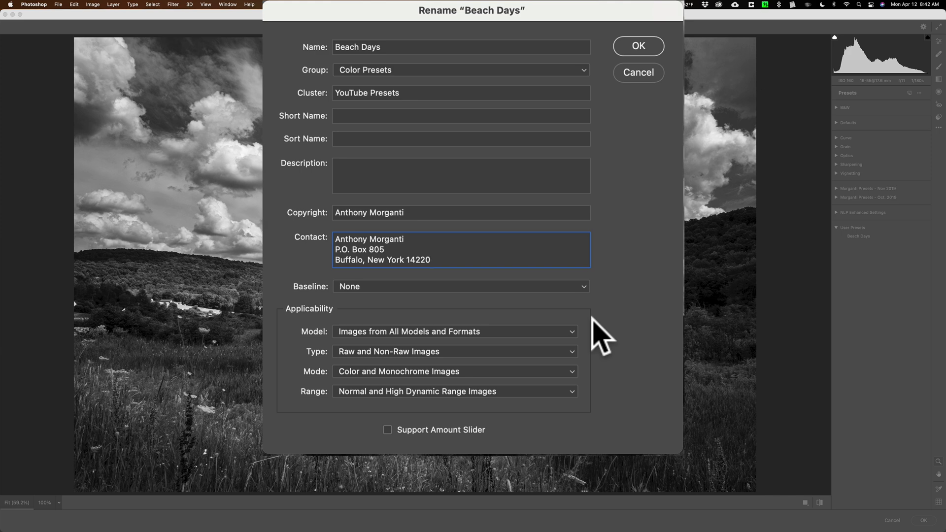
pyautogui.click(566, 329)
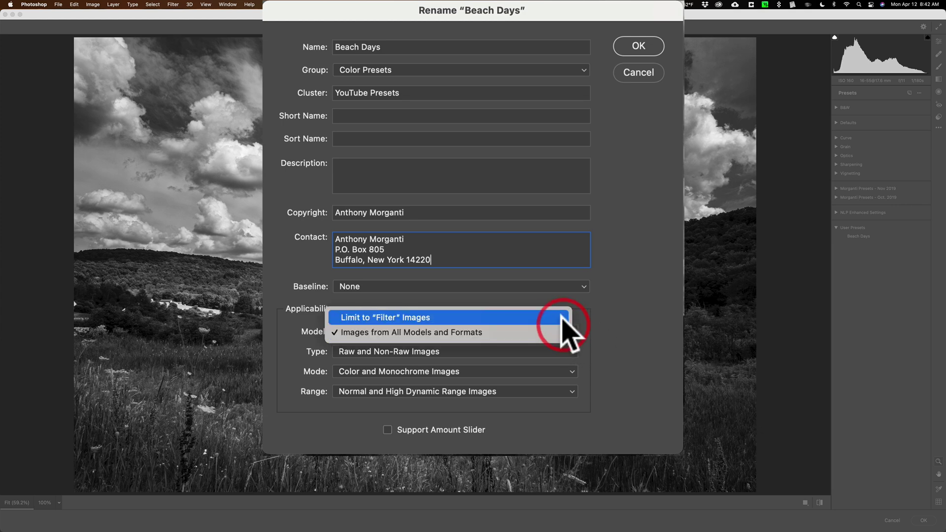
pyautogui.click(602, 311)
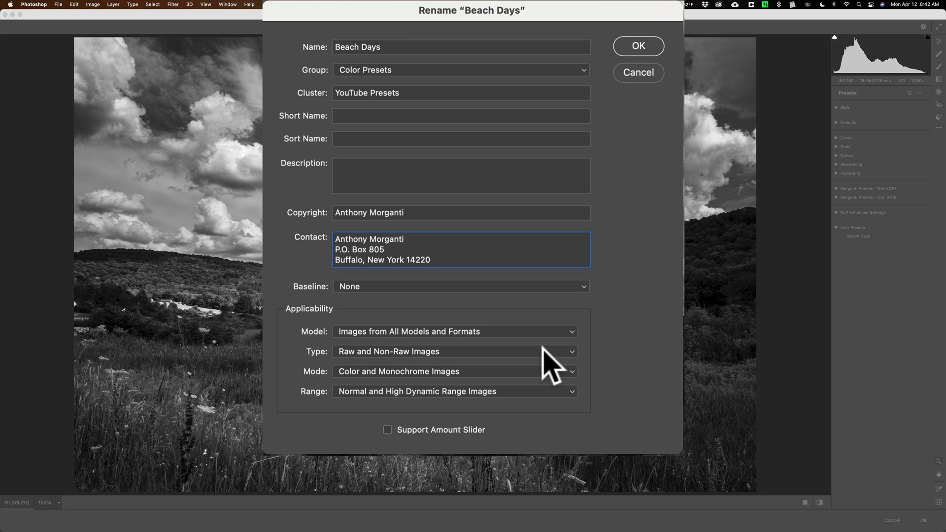
# Keep it applicable to raw and non-raw, colour and monochrome, and all dynamic ranges
pyautogui.click(542, 346)
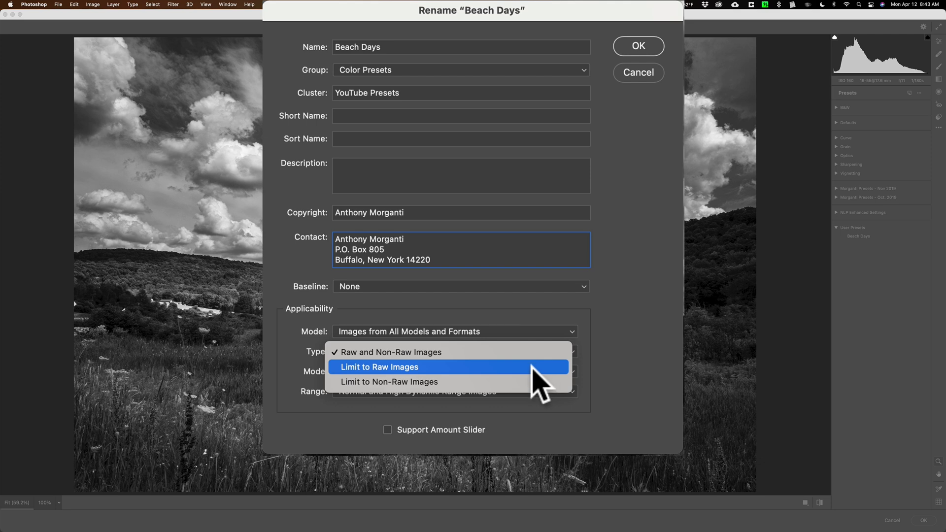
pyautogui.click(615, 333)
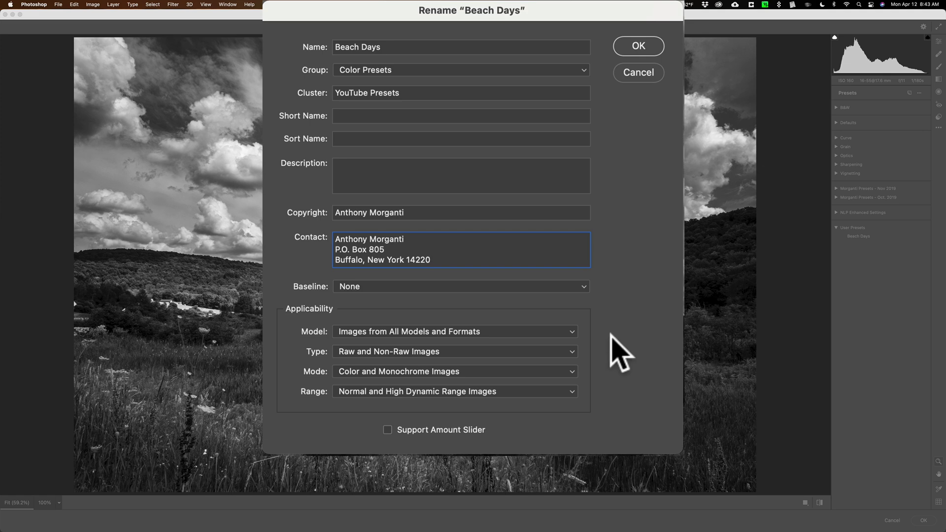
pyautogui.click(541, 372)
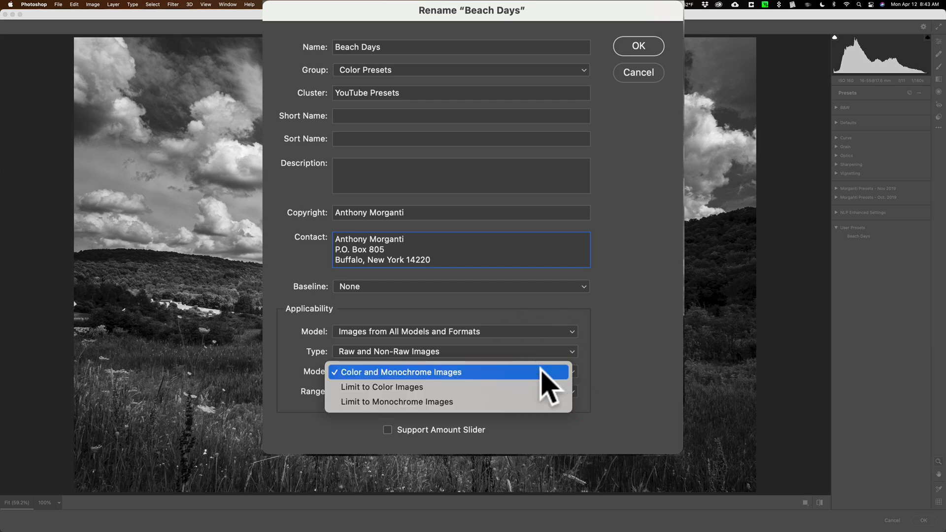
pyautogui.click(624, 369)
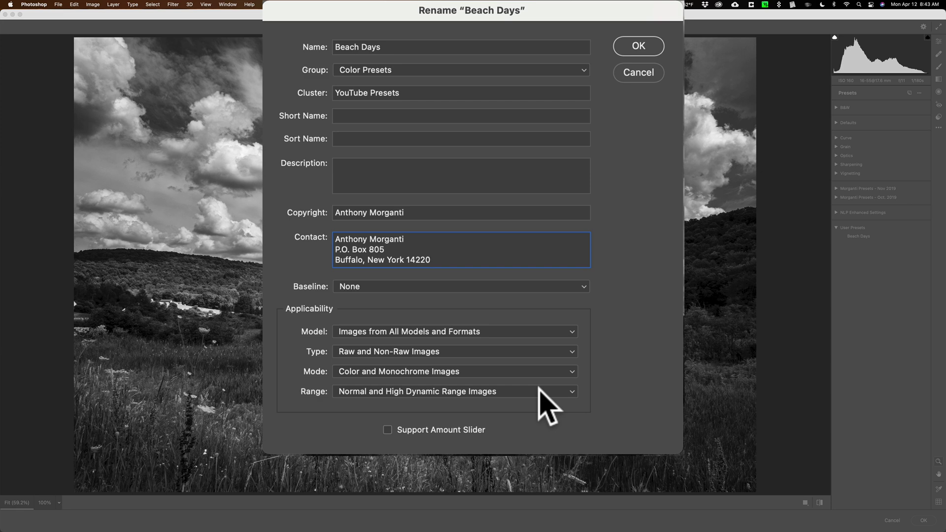
pyautogui.click(539, 389)
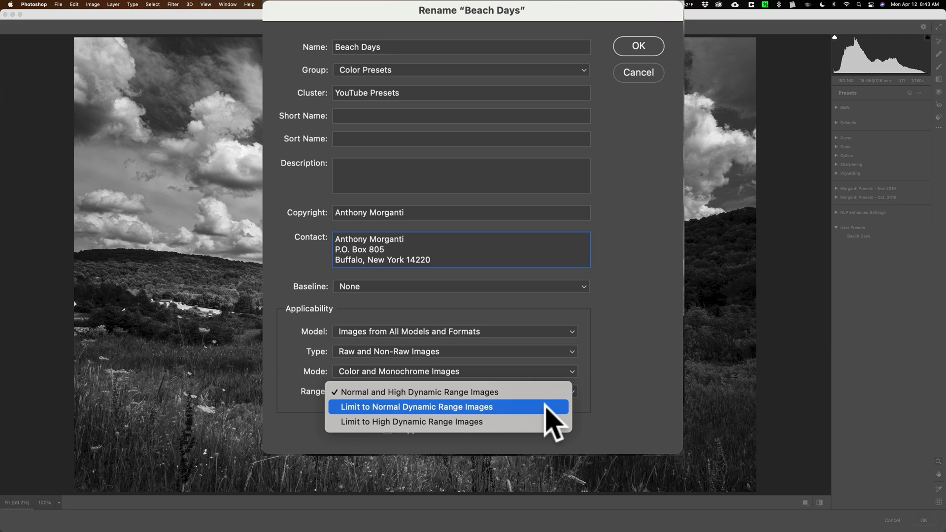
pyautogui.click(614, 375)
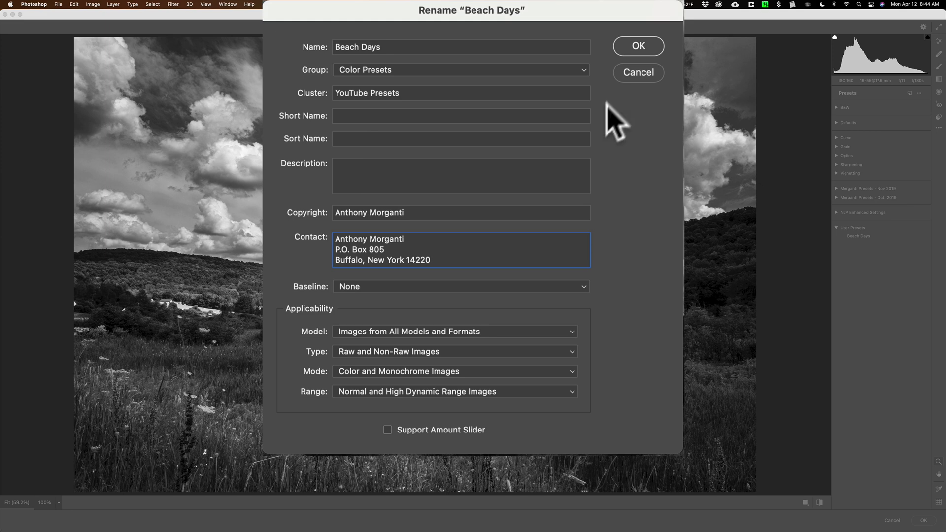
# Confirm the Beach Days details and expand Color Presets to reveal the preset
pyautogui.click(639, 46)
pyautogui.click(579, 109)
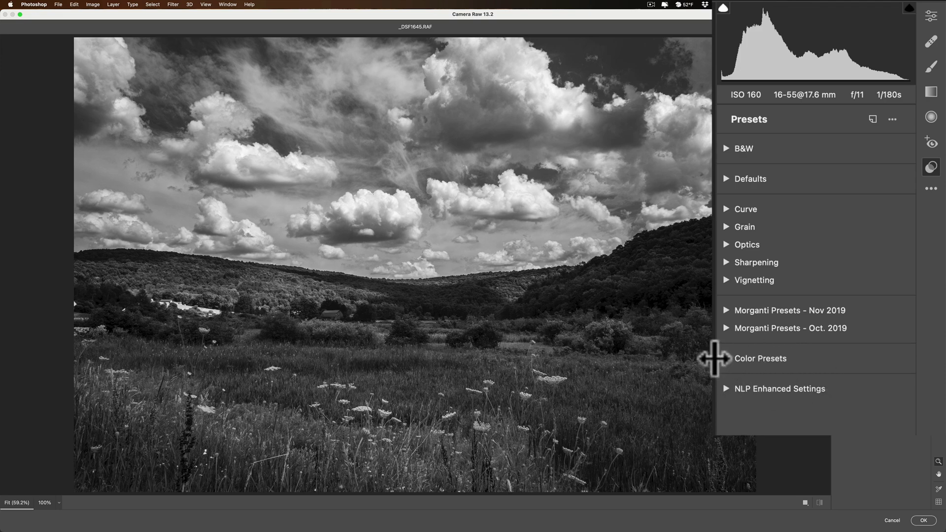
pyautogui.click(727, 359)
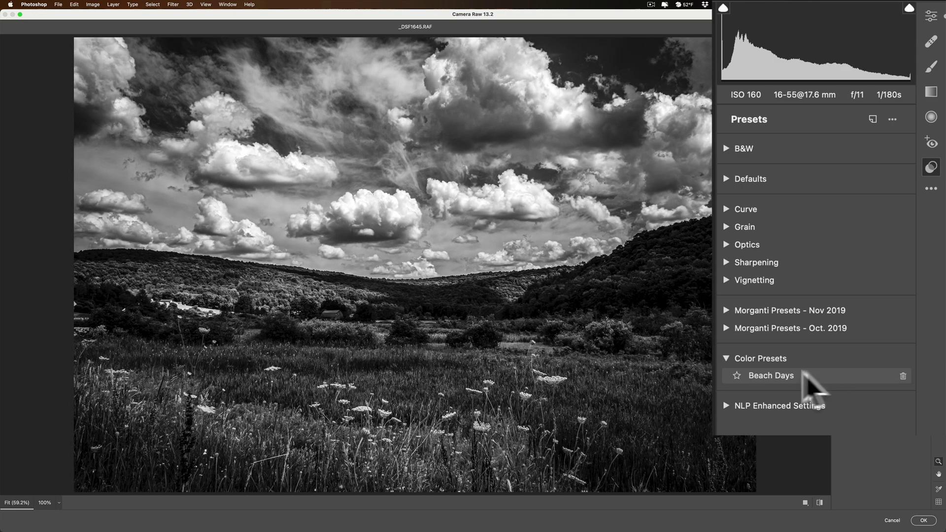
# Reopen the Beach Days details, check the YouTube Presets cluster, and confirm unchanged
pyautogui.keyDown('alt'); pyautogui.rightClick(777, 379); pyautogui.keyUp('alt')
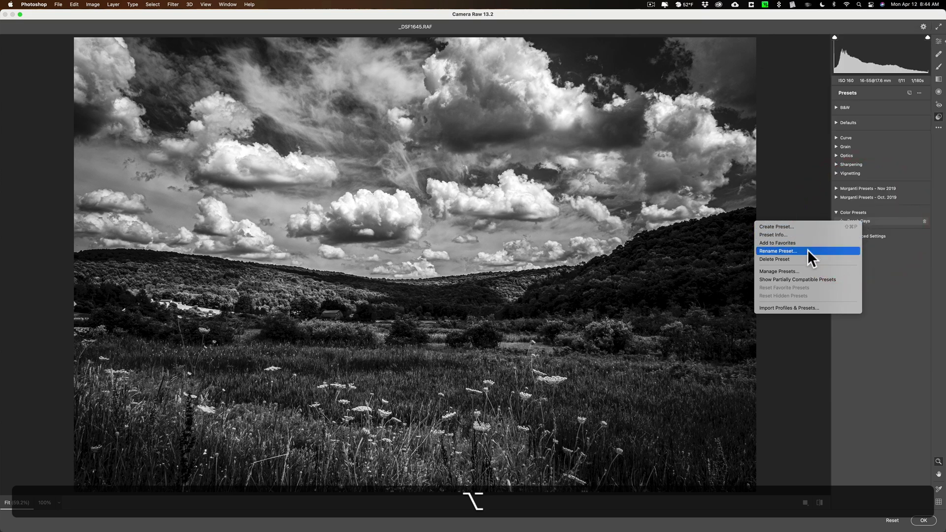
pyautogui.click(808, 251)
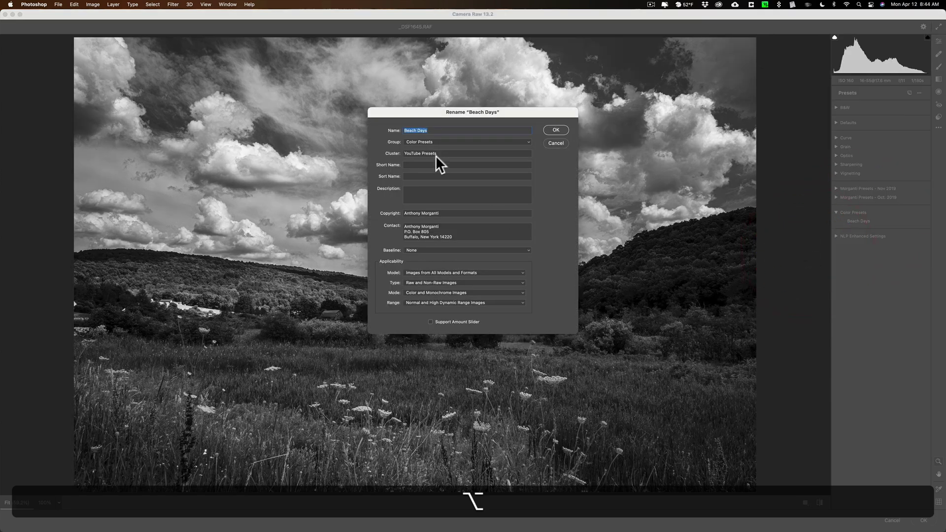
pyautogui.moveTo(437, 154); pyautogui.dragTo(393, 153)
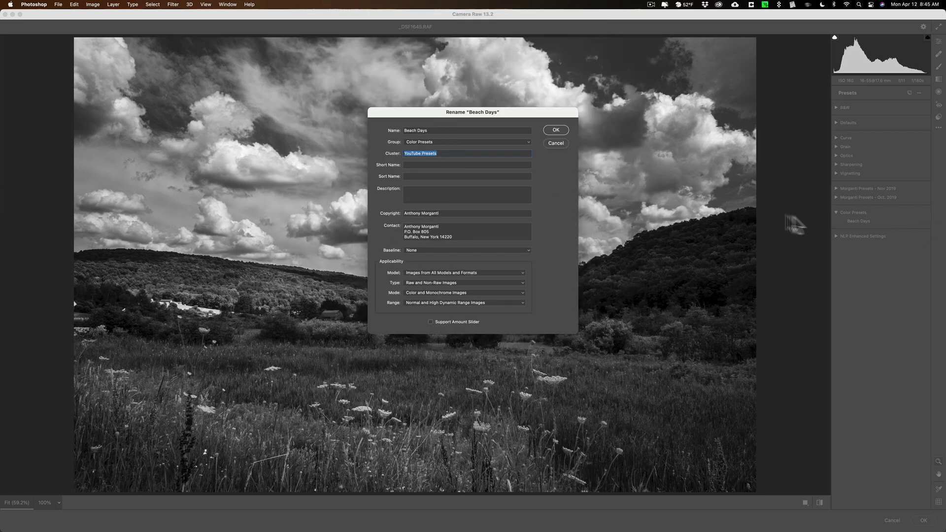
pyautogui.click(550, 130)
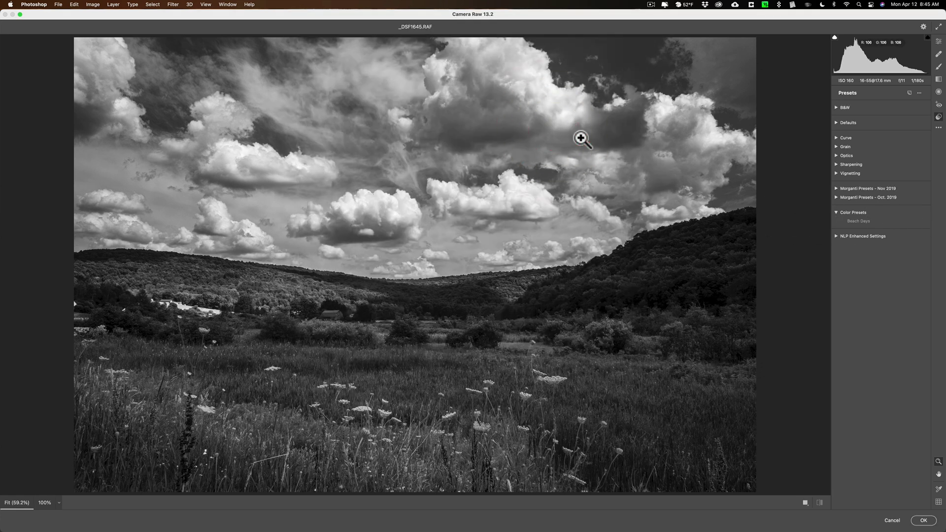
# Exit Camera Raw and quit Photoshop without saving the photo
pyautogui.click(924, 521)
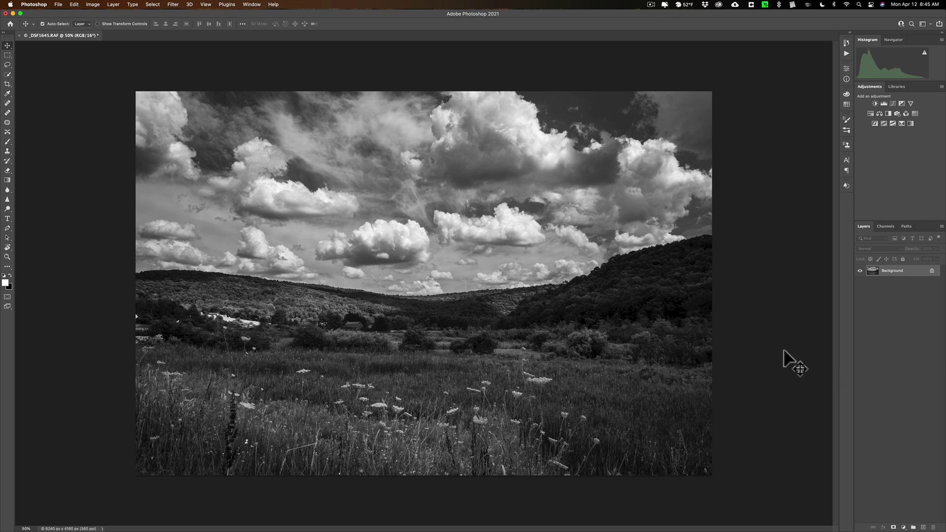
pyautogui.press('super')
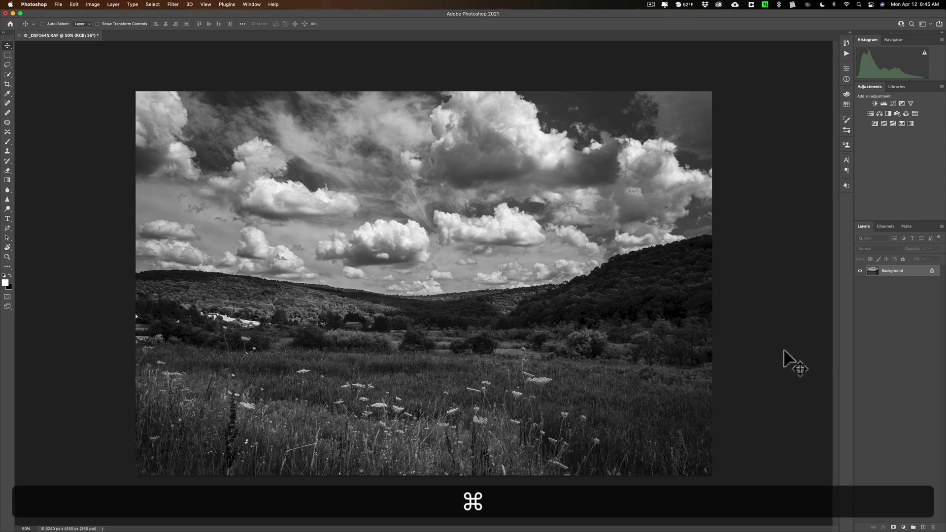
pyautogui.press('super+q')
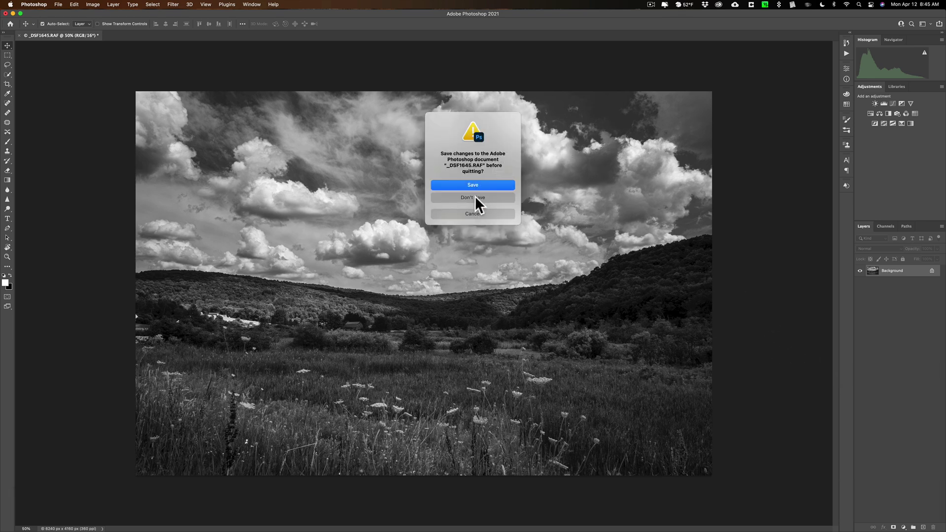
pyautogui.click(476, 198)
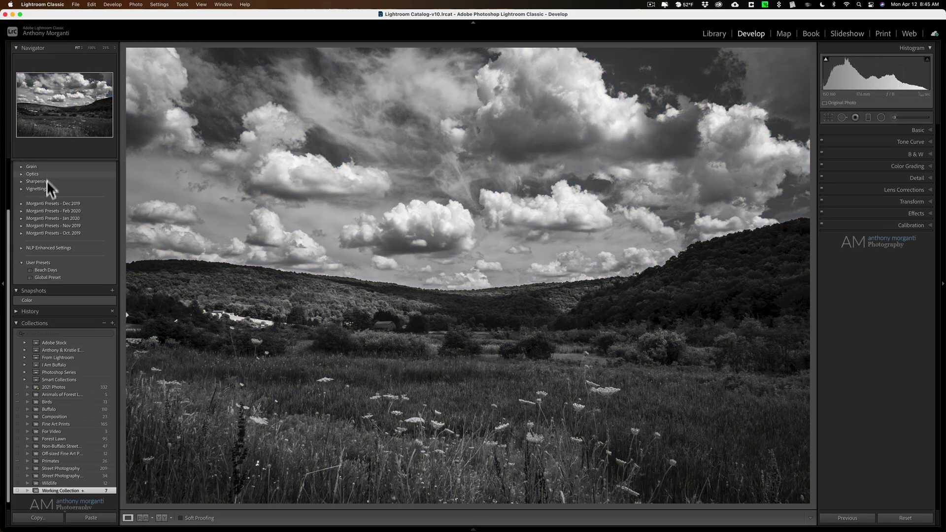
# Restart Lightroom Classic and check that the Color Presets group contains Beach Days
pyautogui.press('super+q')
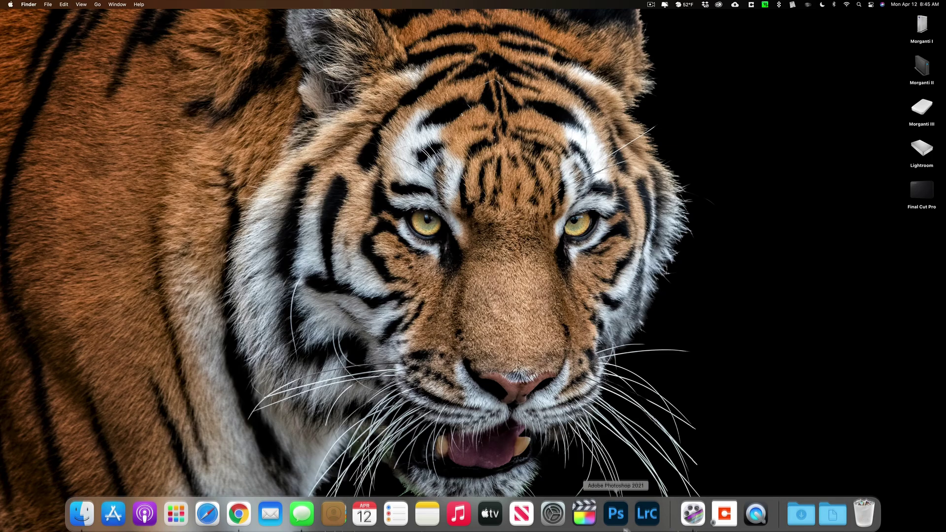
pyautogui.click(648, 512)
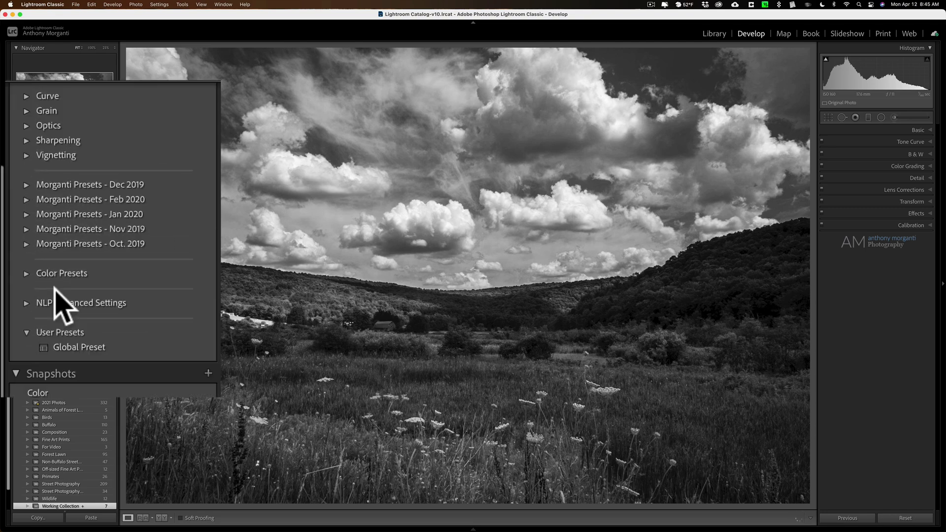
pyautogui.click(26, 273)
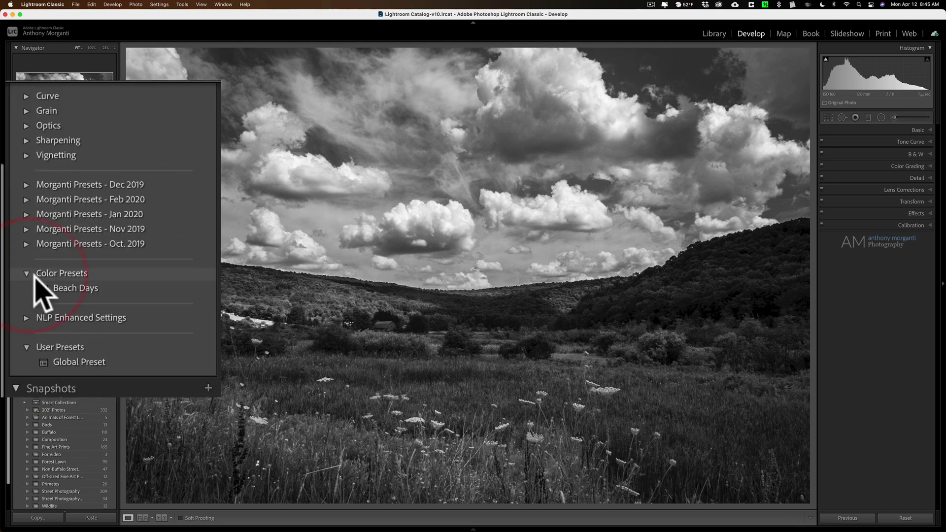
pyautogui.click(27, 273)
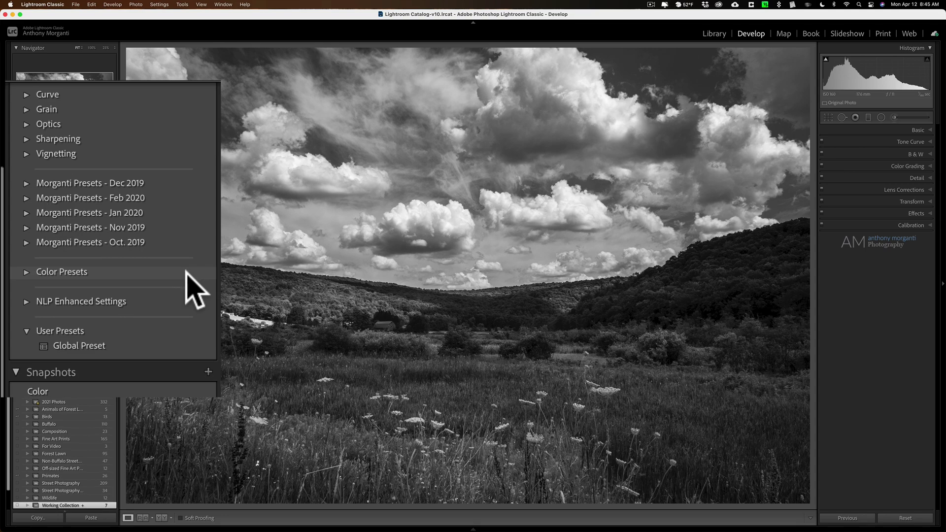
# Apply Beach Days from Color Presets, turning the landscape to full colour
pyautogui.click(26, 272)
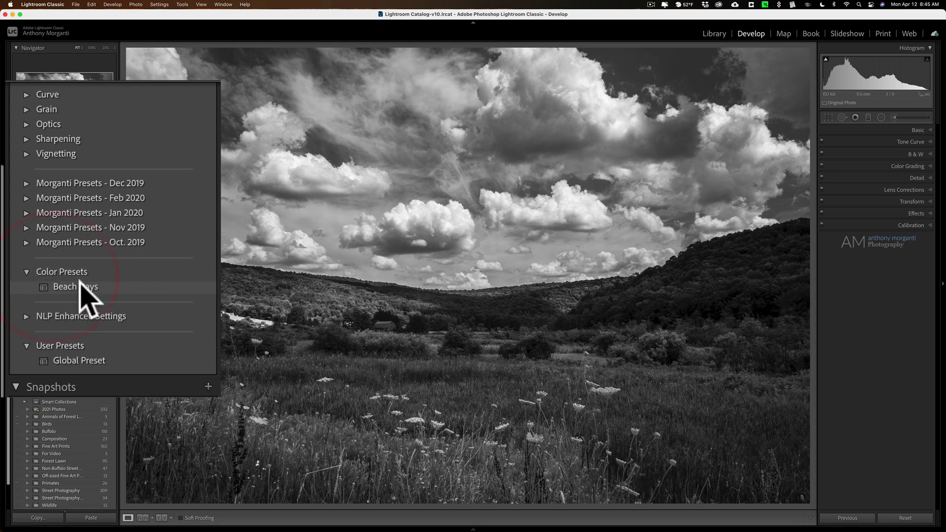
pyautogui.rightClick(80, 287)
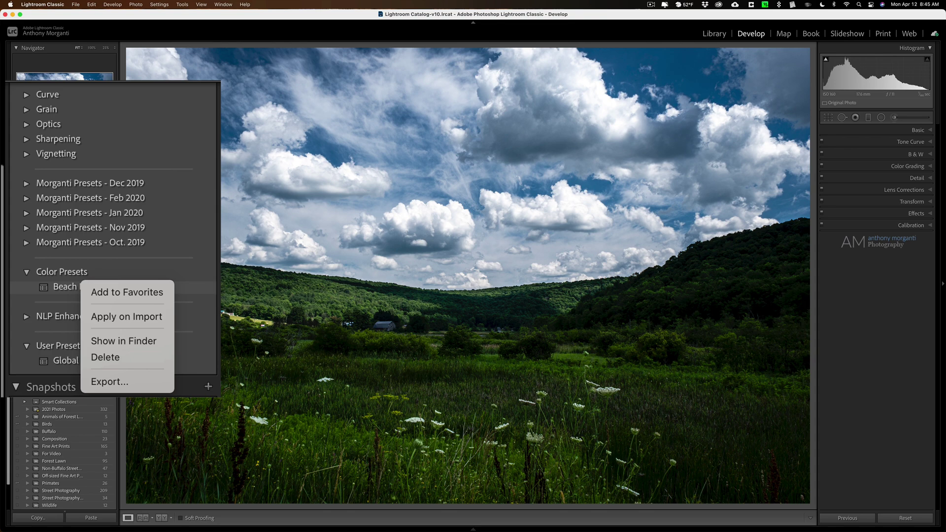
pyautogui.click(200, 279)
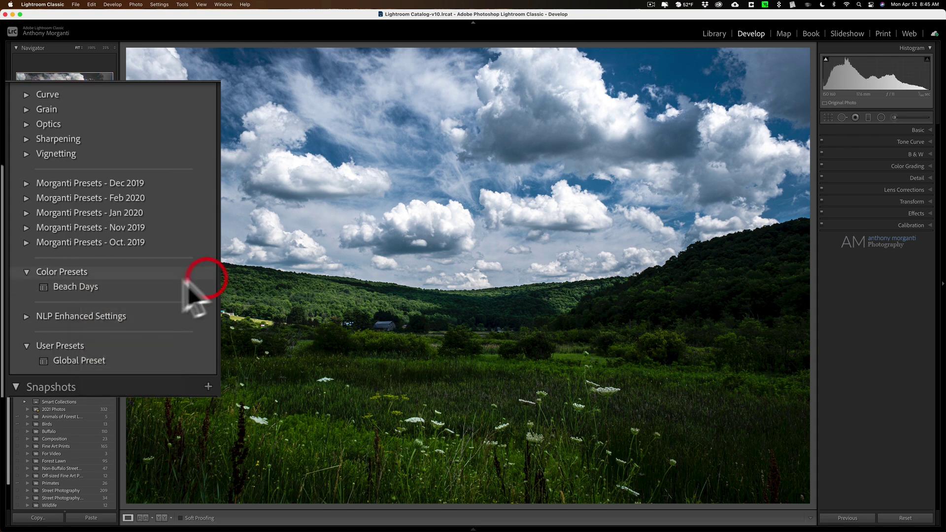
pyautogui.keyDown('alt'); pyautogui.rightClick(123, 287); pyautogui.keyUp('alt')
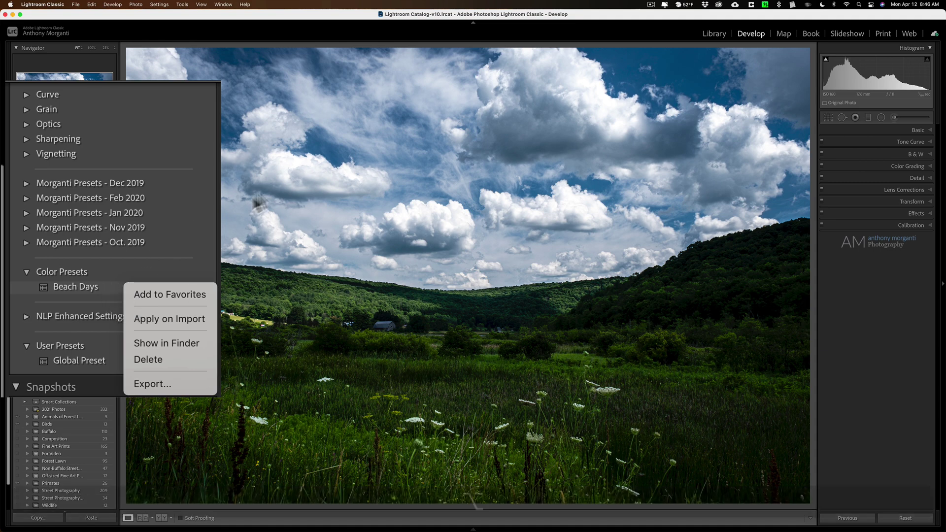
pyautogui.click(203, 173)
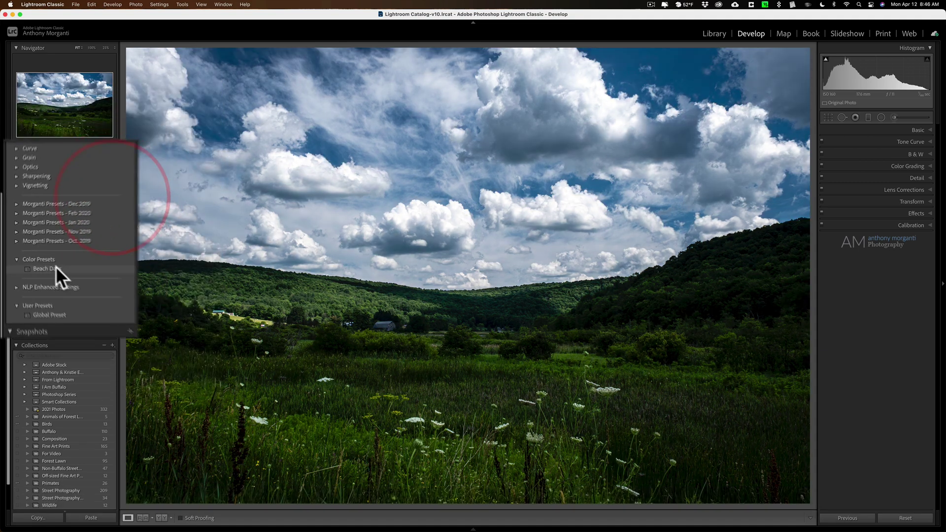
pyautogui.click(52, 260)
# Review the preset creation options and the Beach Days context menu
pyautogui.scroll(4, 99, 217)
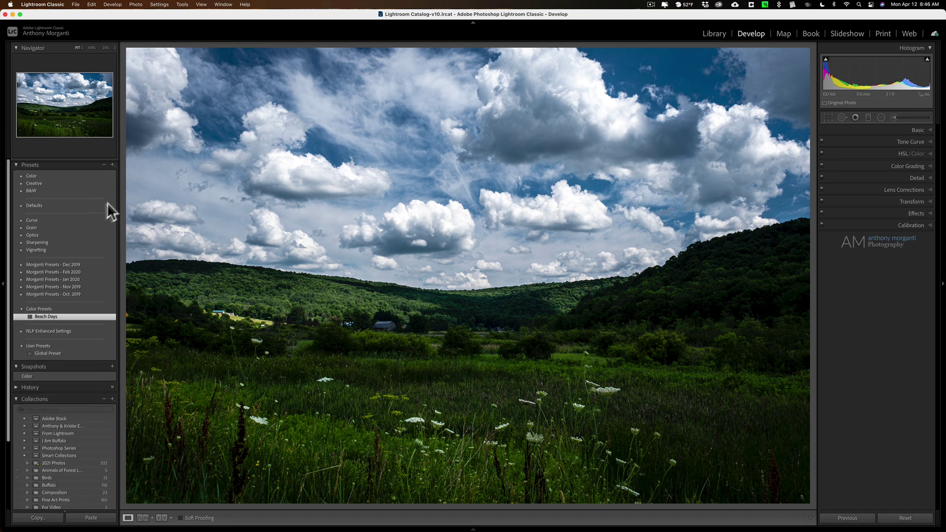
pyautogui.click(113, 163)
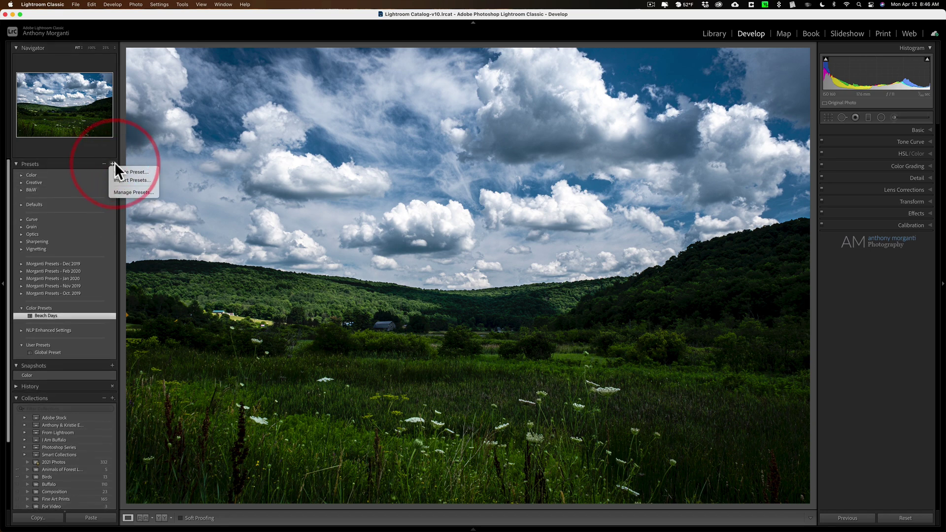
pyautogui.click(121, 289)
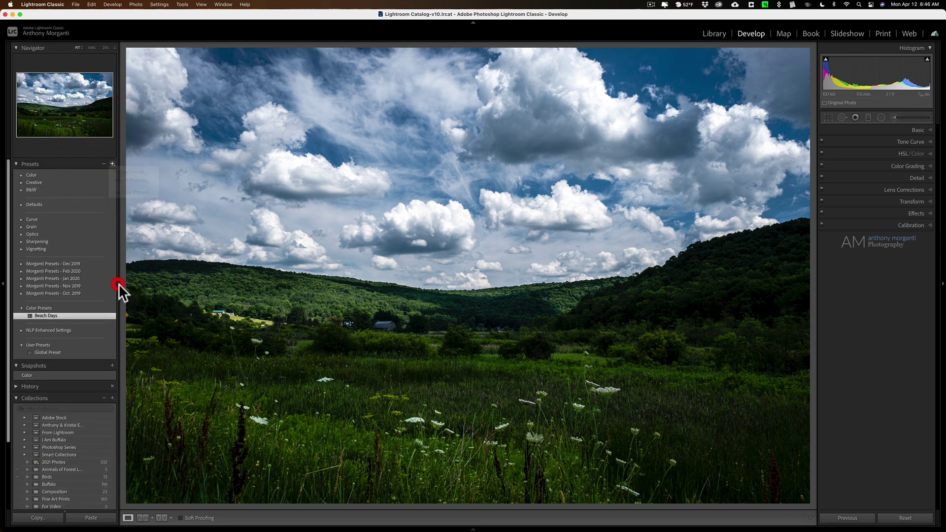
pyautogui.rightClick(73, 316)
pyautogui.rightClick(72, 315)
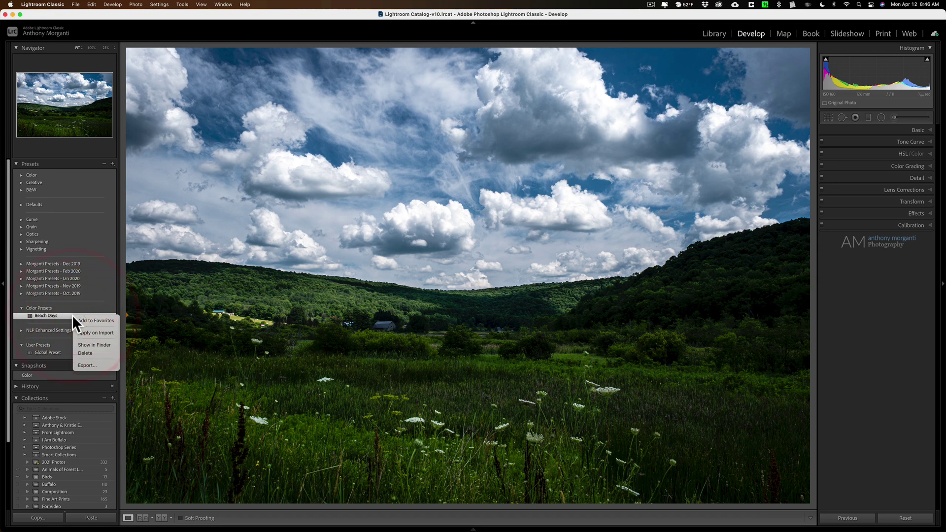
pyautogui.click(134, 270)
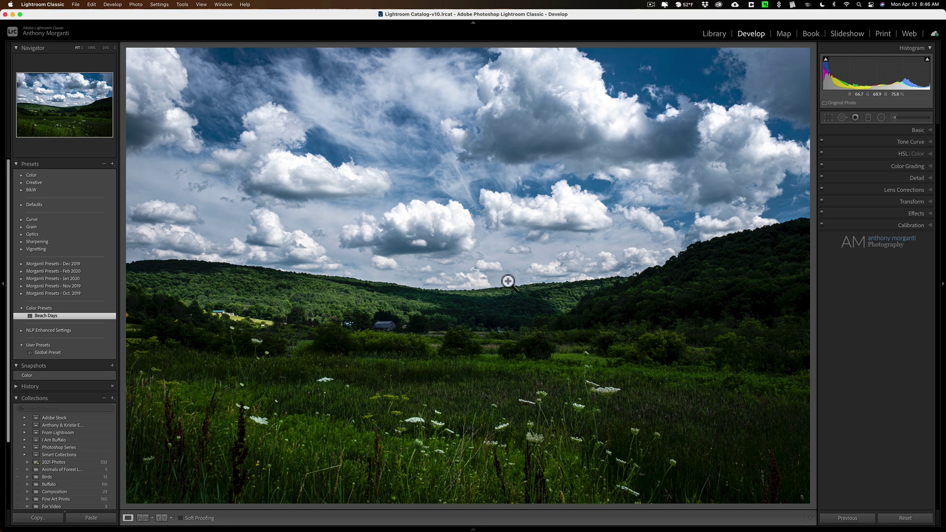
# Undo the Beach Days preset with Cmd+Z, returning the meadow landscape to black and white
pyautogui.press('super')
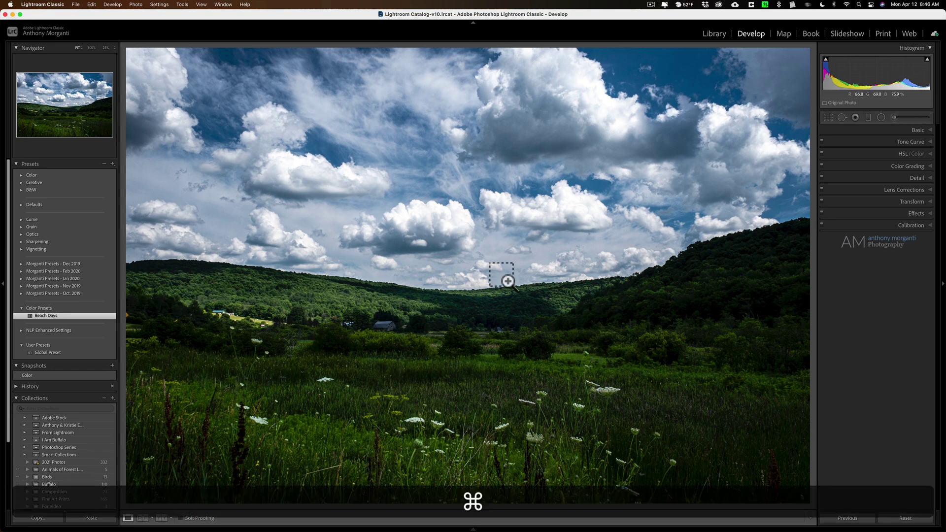
pyautogui.press('super+z')
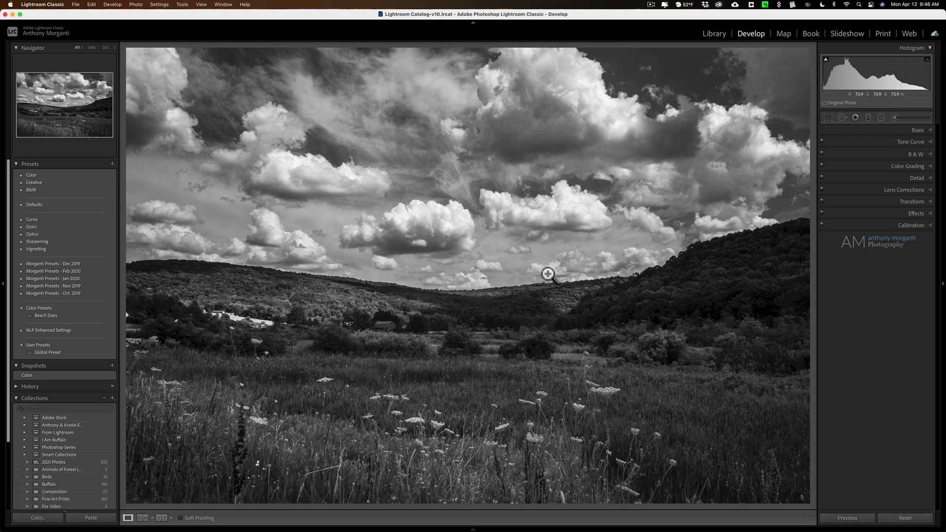